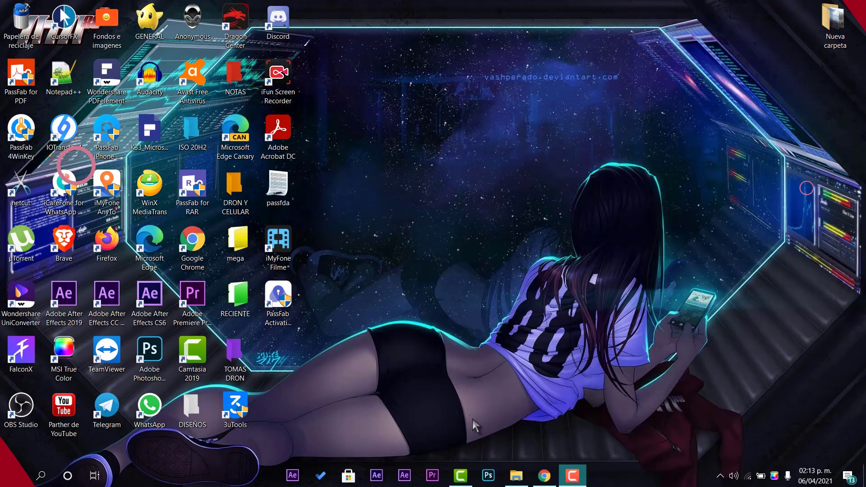
Run the Advanced System Repair Pro 2021 installer as administrator from its download folder and start the installation and scan
left_click(516, 476)
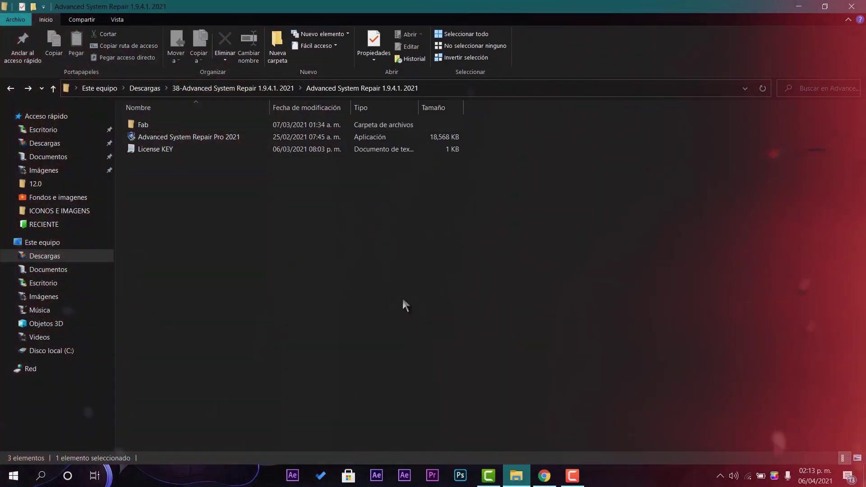
left_click(411, 298)
left_click(174, 137)
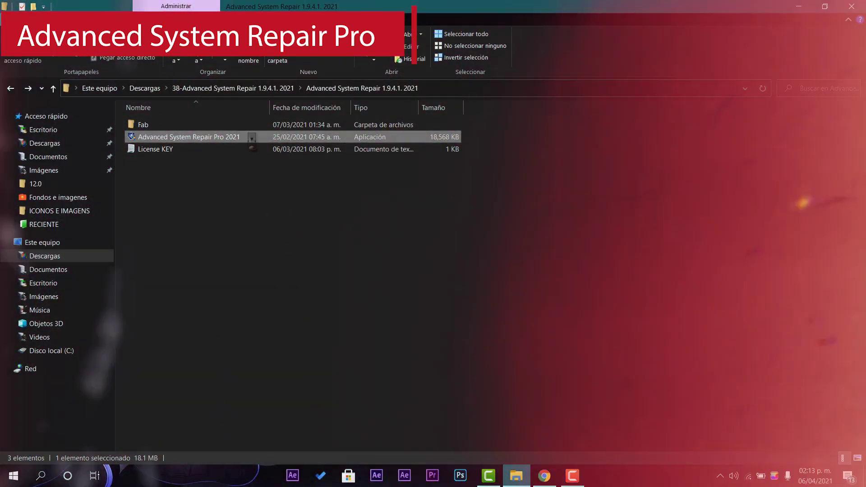
right_click(238, 136)
left_click(297, 207)
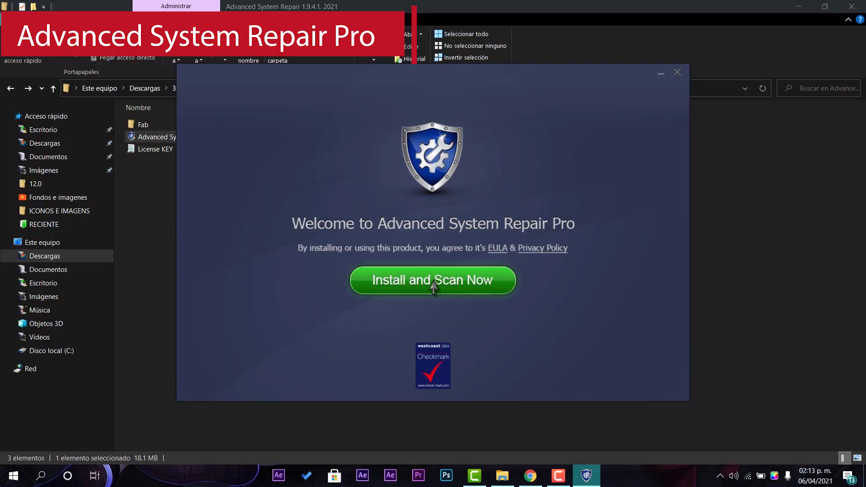
left_click(434, 283)
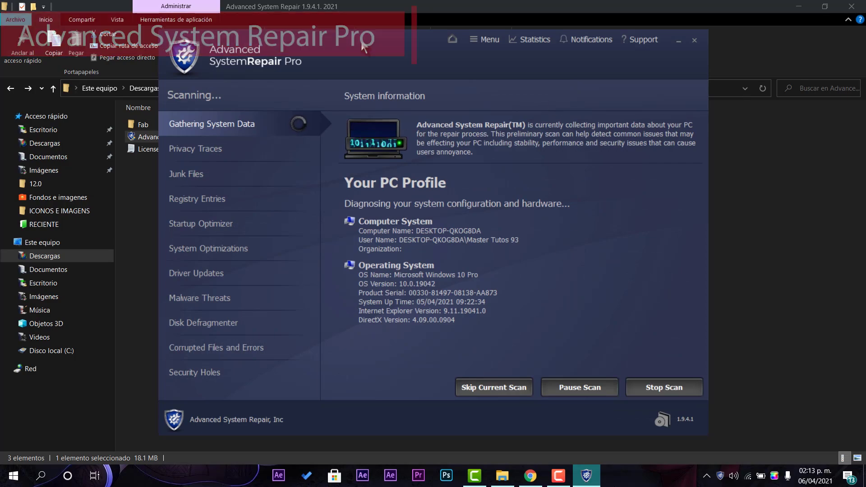
Close the Advanced System Repair Pro window and run Fab_x64 from the Fab folder as administrator
left_click_drag(364, 47, 381, 64)
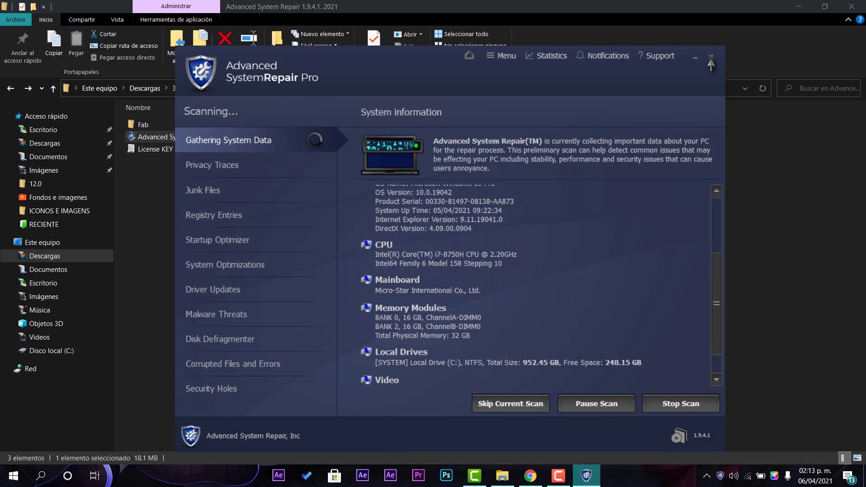
left_click(711, 57)
double_click(143, 125)
right_click(147, 153)
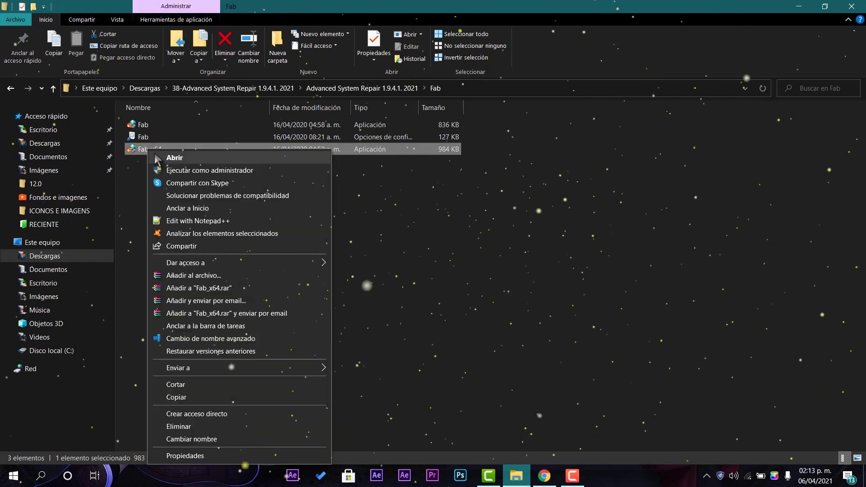
left_click(191, 173)
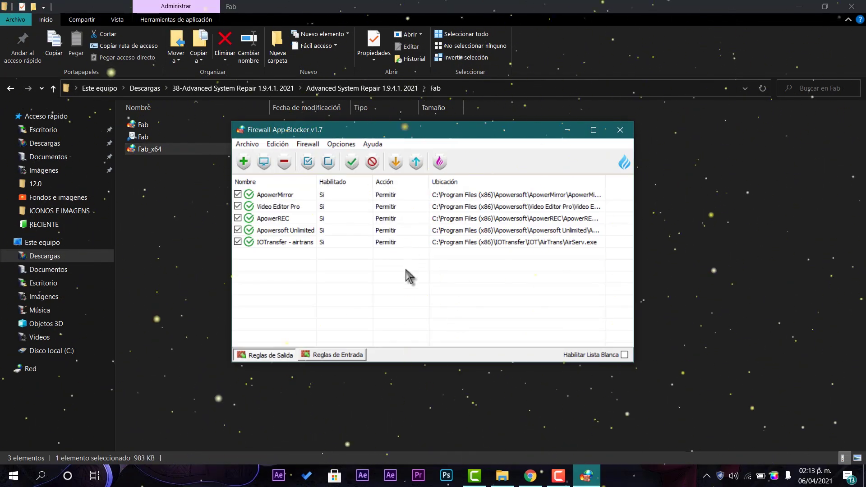
Add the Advanced System Repair desktop shortcut to Firewall App Blocker's outbound rules as a blocked program
key("super")
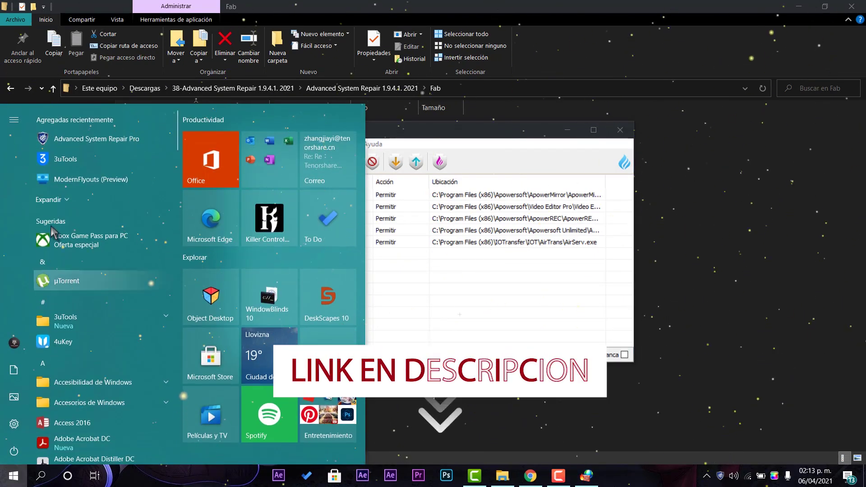
left_click(447, 301)
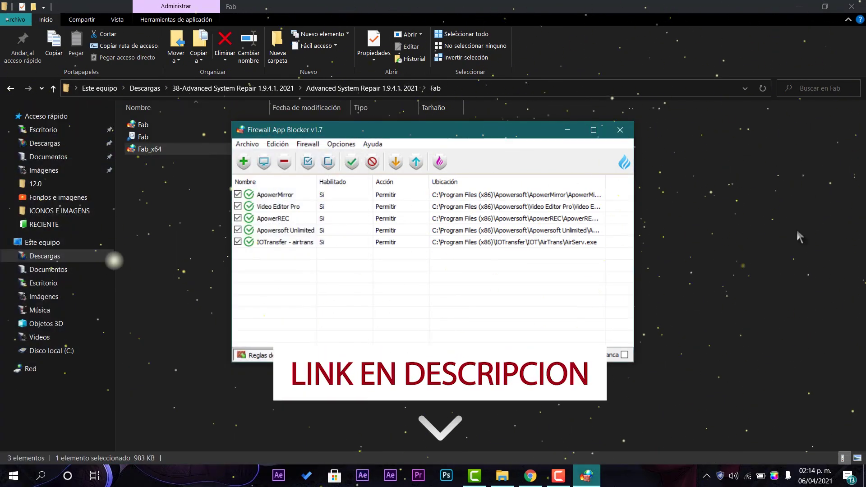
left_click(807, 7)
left_click_drag(408, 137, 526, 94)
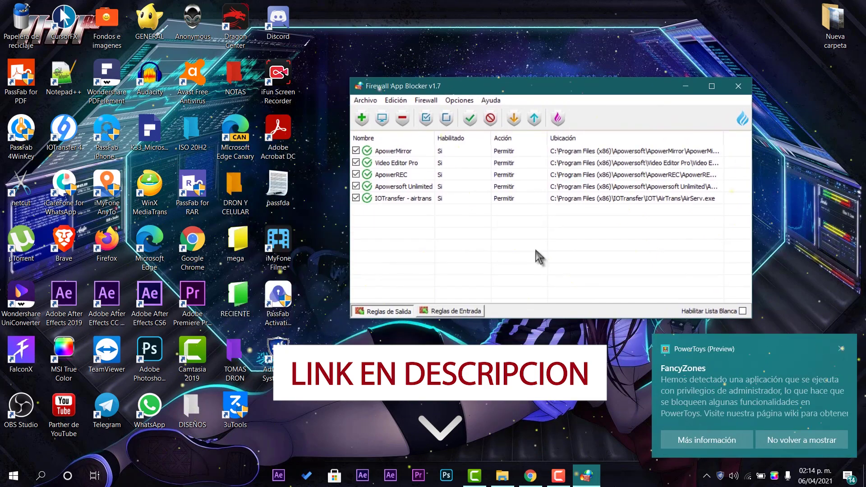
left_click(279, 356)
left_click_drag(278, 356, 435, 244)
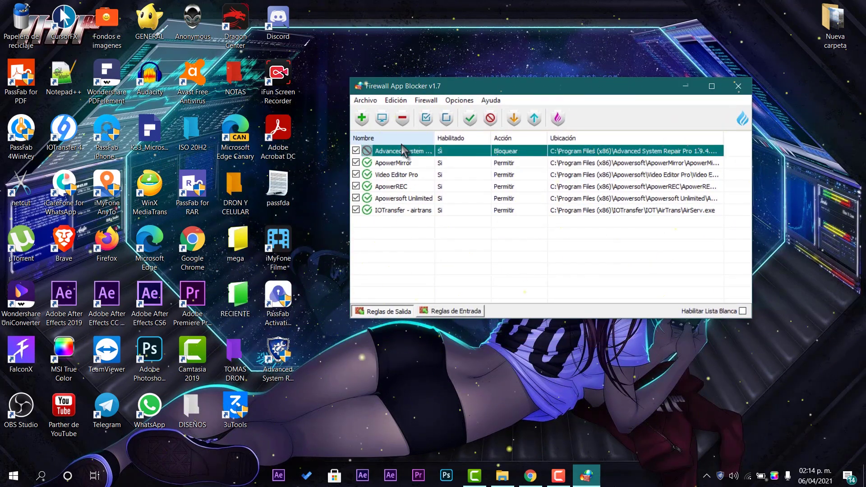
Add Advanced System Repair to the inbound rules as a blocked program and close Firewall App Blocker
left_click(467, 311)
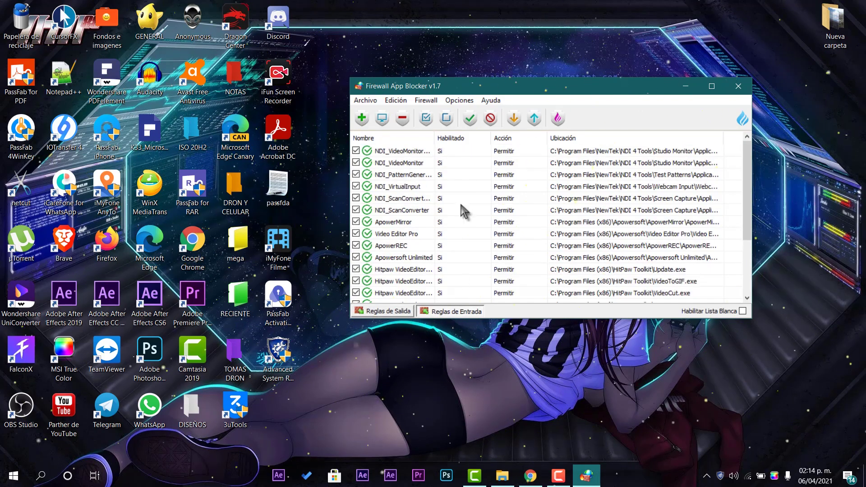
scroll(460, 252, "down", 2)
scroll(408, 270, "up", 2)
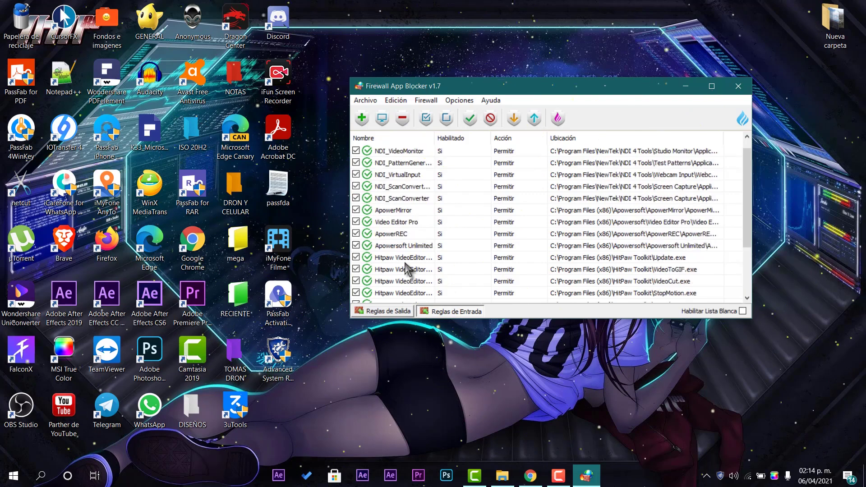
scroll(408, 270, "down", 2)
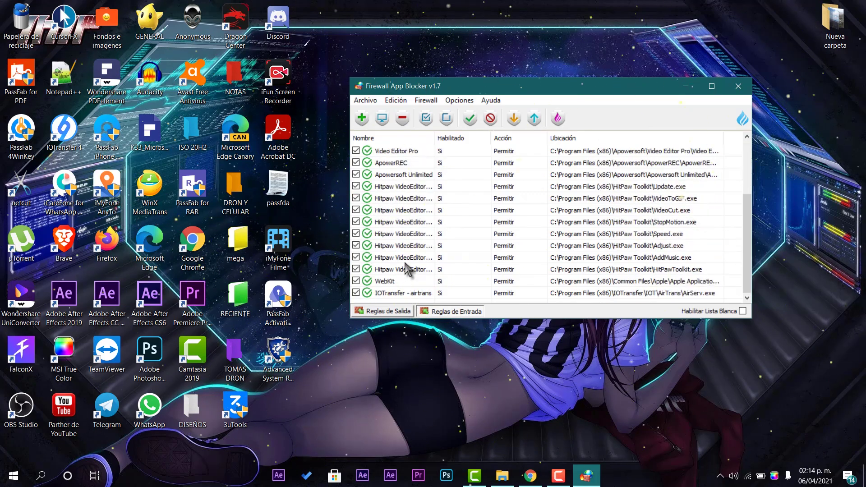
left_click(386, 311)
left_click(455, 311)
scroll(496, 262, "down", 2)
scroll(467, 265, "up", 2)
scroll(479, 253, "down", 2)
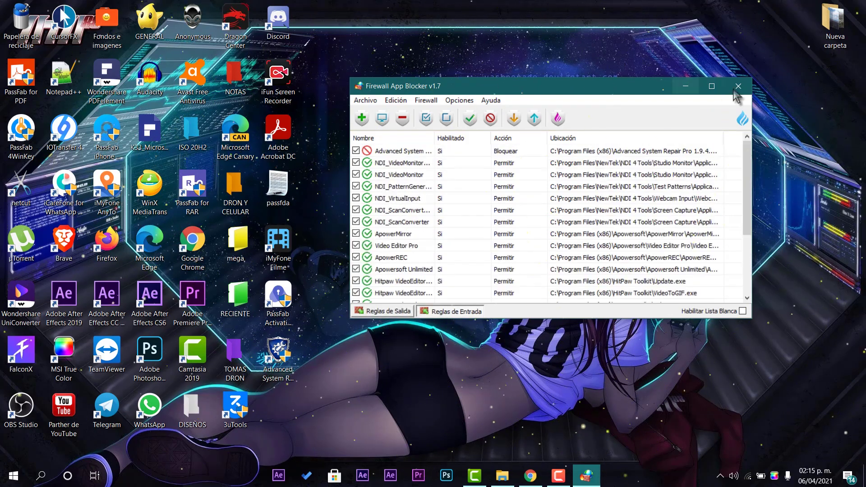
left_click(747, 87)
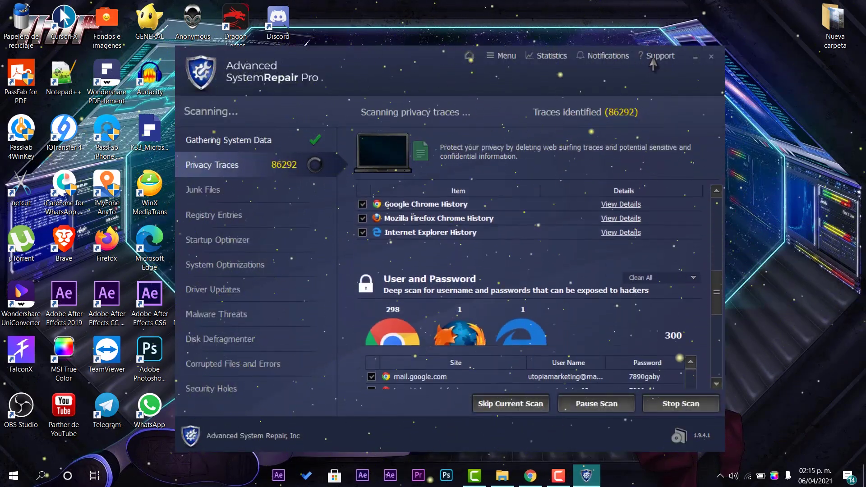
Open the License KEY text file in the Advanced System Repair 1.9.4.1. 2021 folder and copy the license key
left_click(651, 61)
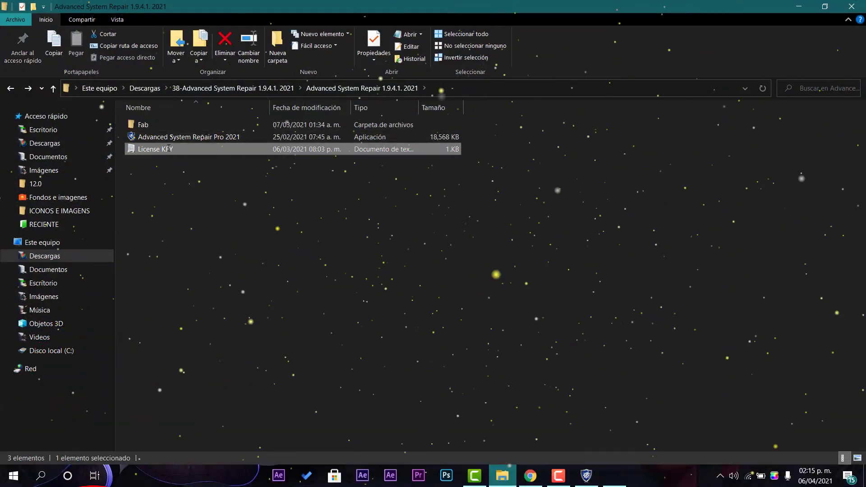
double_click(149, 149)
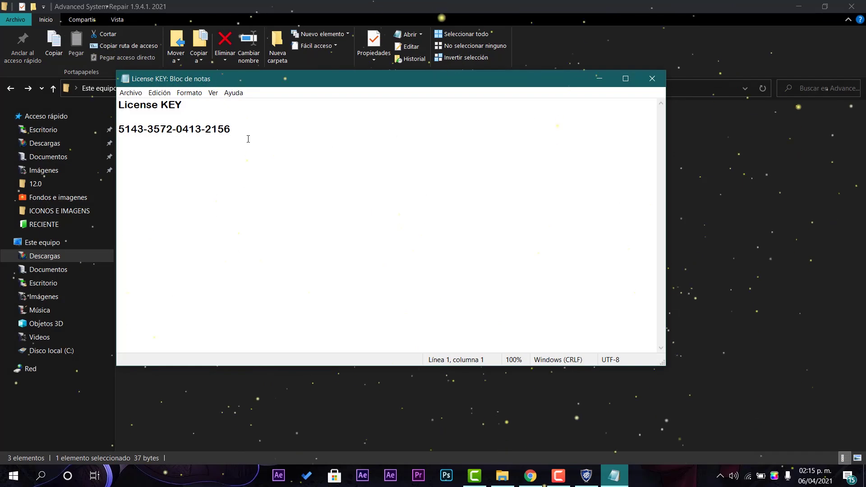
left_click_drag(248, 141, 120, 130)
right_click(129, 131)
left_click(149, 159)
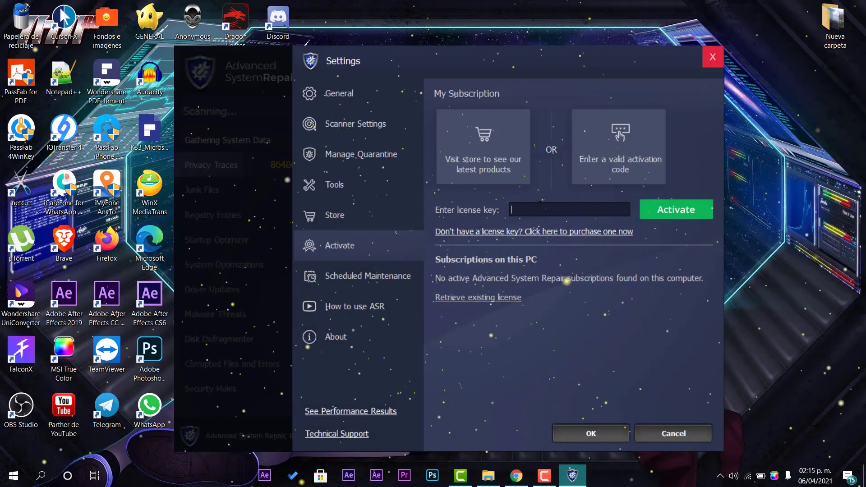
Paste the license key into the activation settings of Advanced System Repair Pro and activate the subscription
right_click(540, 205)
left_click(567, 267)
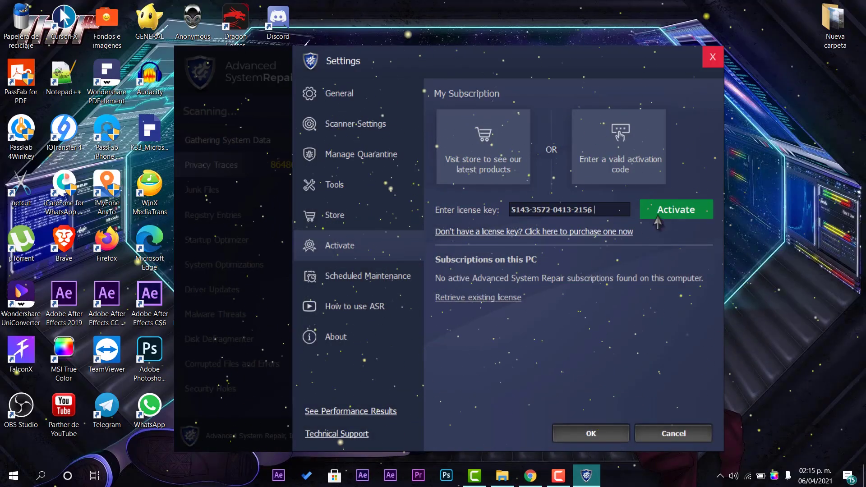
left_click(502, 262)
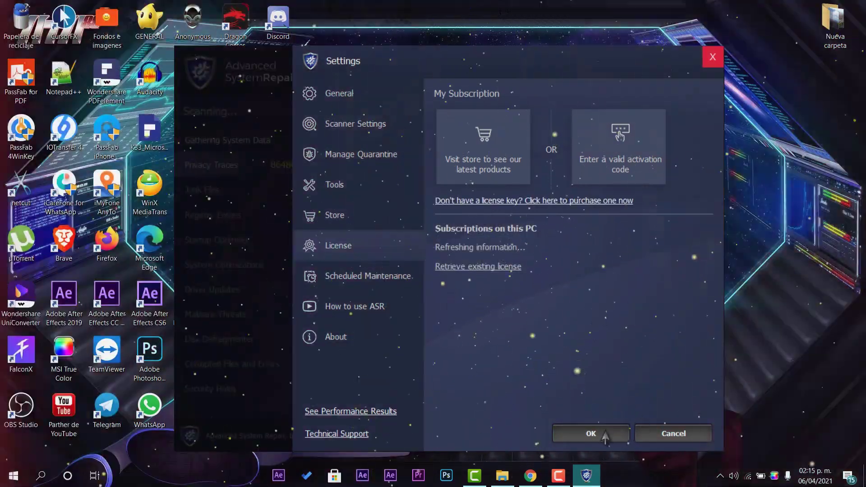
left_click(591, 433)
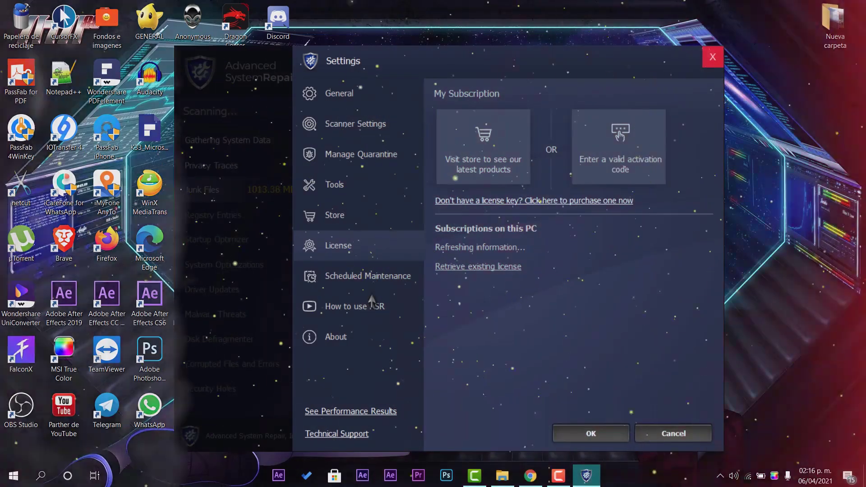
Look through the settings pages, including Tools, Manage Quarantine, Scanner Settings, General, Store, License and Scheduled Maintenance
left_click(352, 191)
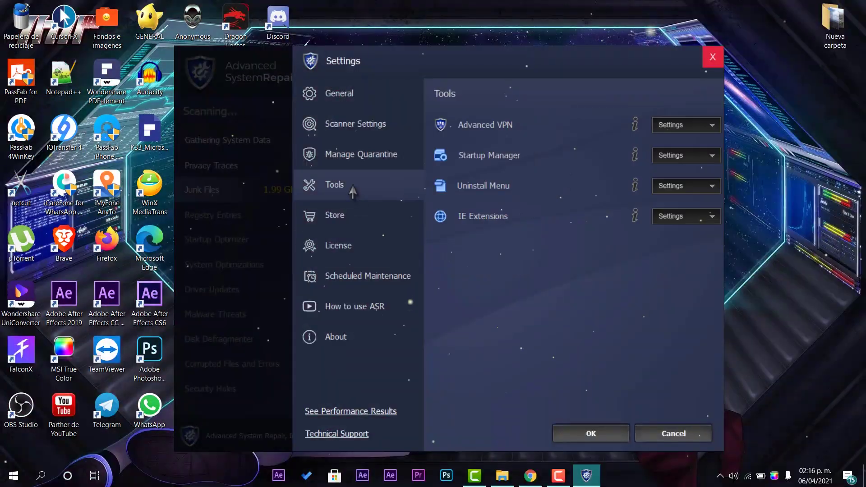
left_click(356, 154)
left_click(356, 128)
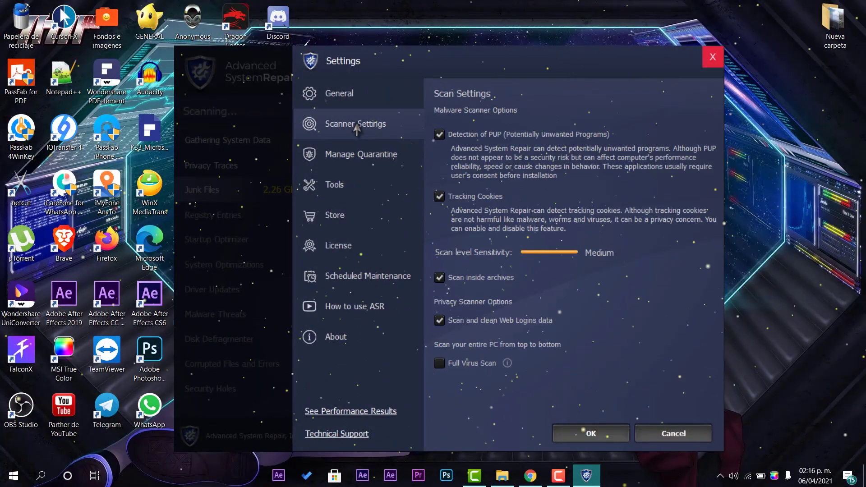
left_click(339, 94)
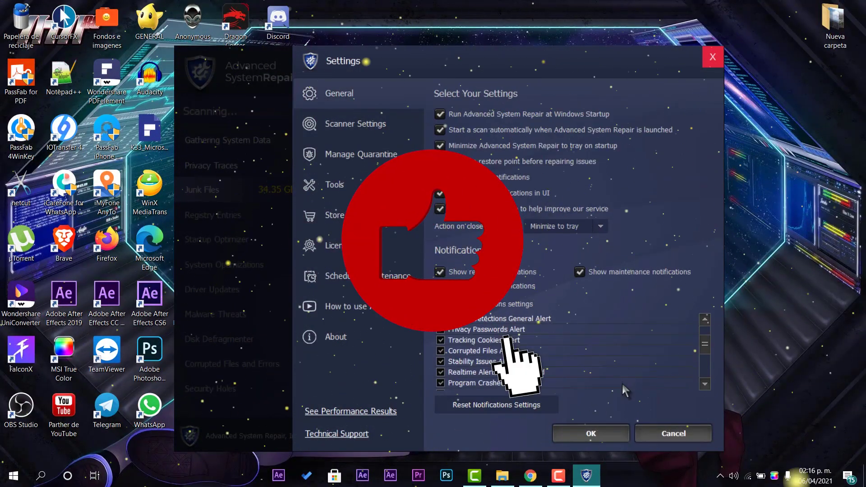
left_click(353, 130)
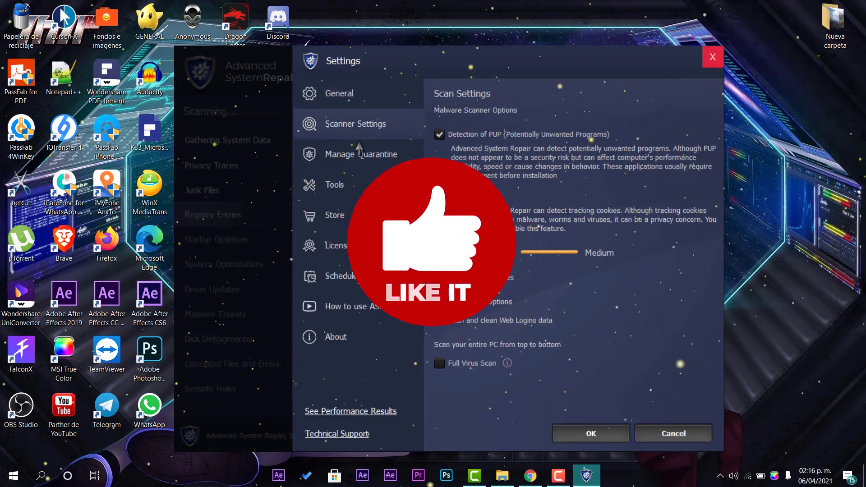
left_click(360, 149)
left_click(360, 185)
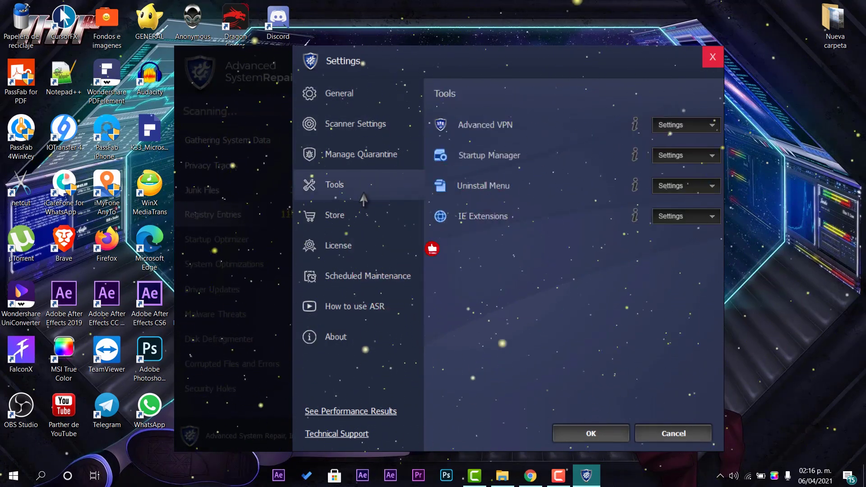
left_click(361, 216)
left_click(361, 247)
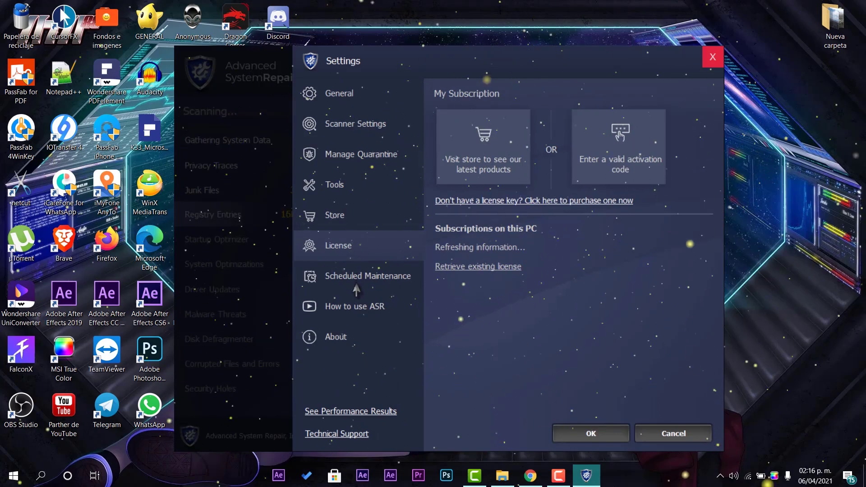
left_click(356, 277)
left_click(357, 307)
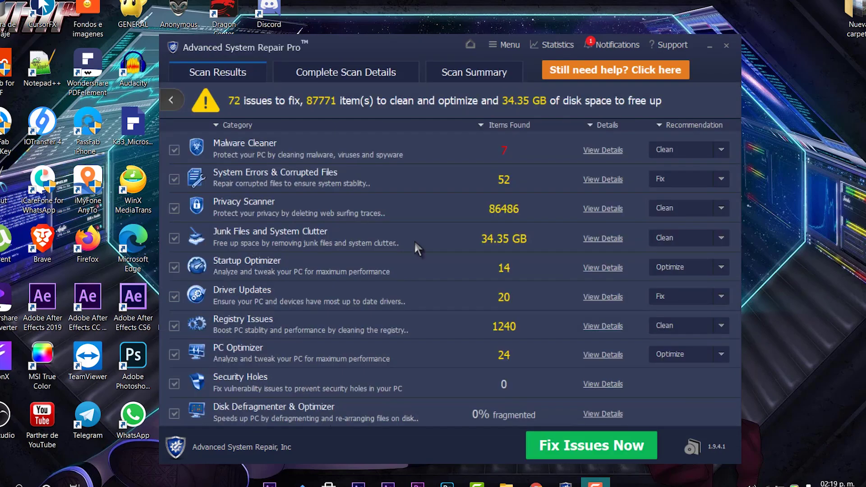
Examine the scan details for privacy traces, system data, junk files, startup, system optimizations, malware threats and disk defragmentation
left_click(602, 208)
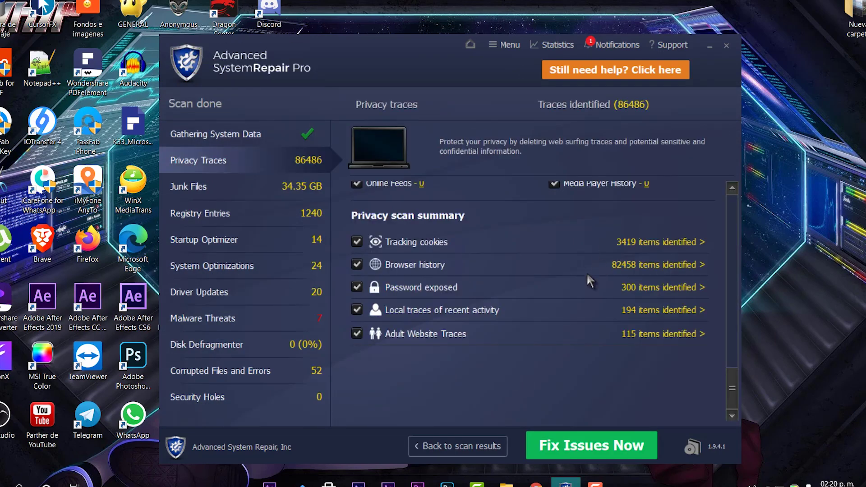
left_click(306, 134)
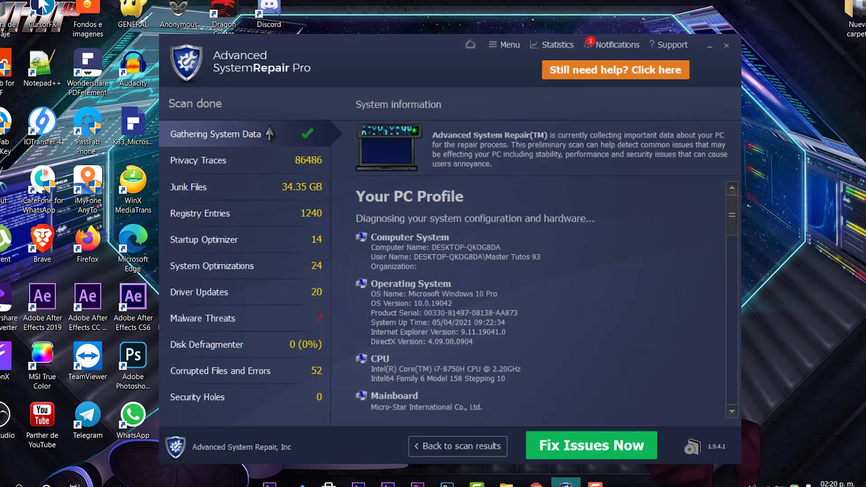
left_click(309, 186)
left_click(312, 239)
left_click(246, 266)
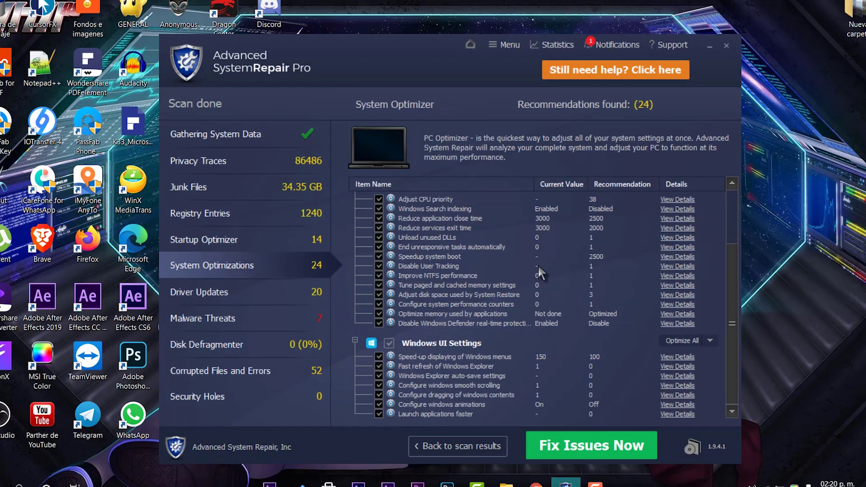
left_click(316, 318)
left_click(251, 343)
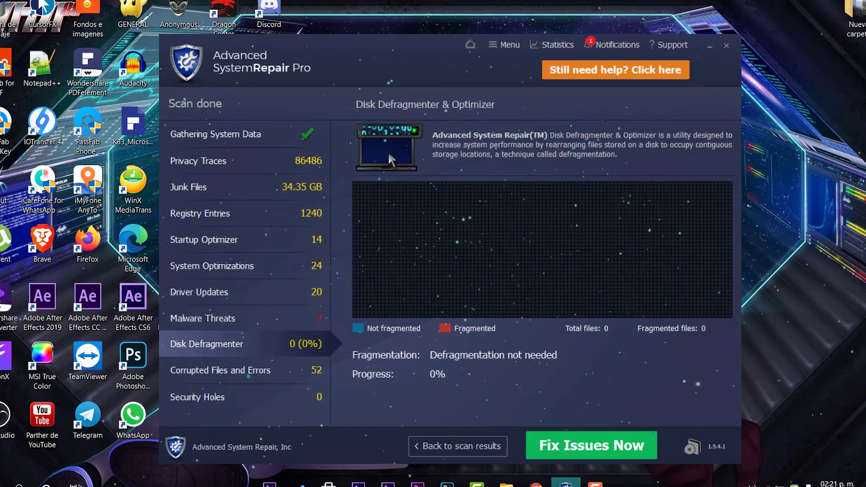
Return to the scan results overview, then view the complete scan details for Disk Defragmenter
left_click(485, 447)
scroll(390, 246, "down", 1)
scroll(449, 231, "up", 1)
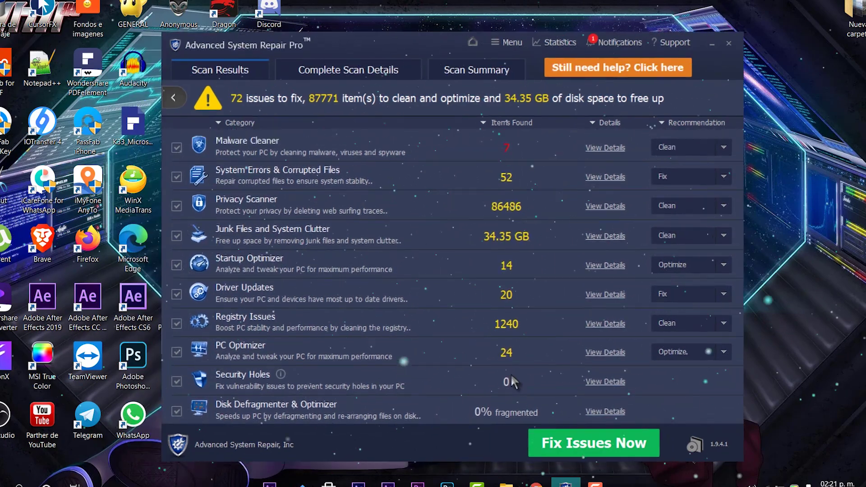
left_click(348, 69)
left_click(271, 340)
Find the restore point settings in Windows and start creating a system restore point
key("super")
type("puntos")
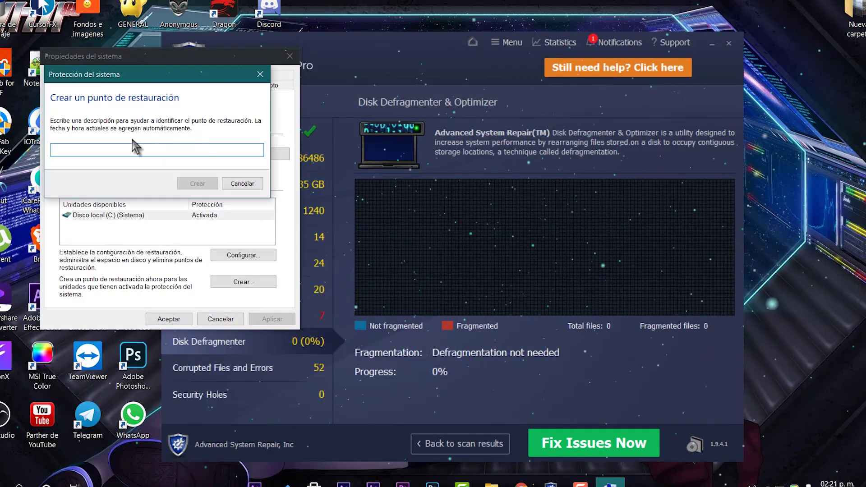
key("Return")
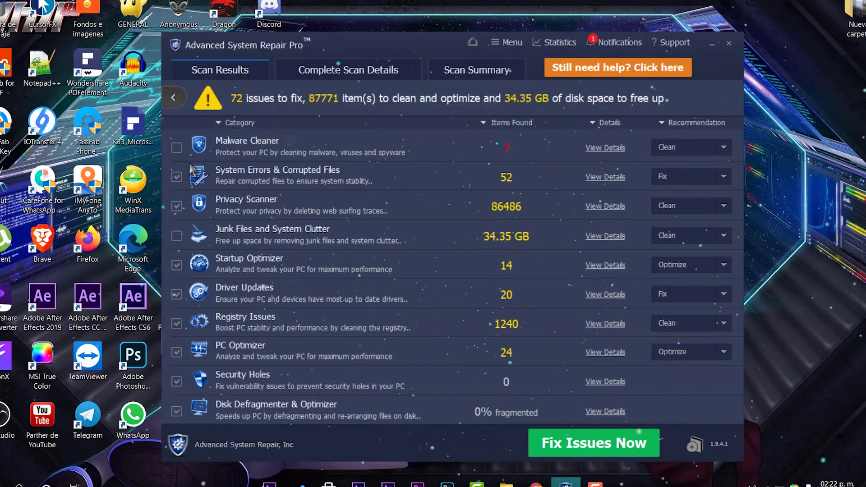
Start fixing the found issues with Malware Cleaner and Junk Files and System Clutter excluded
scroll(204, 303, "down", 1)
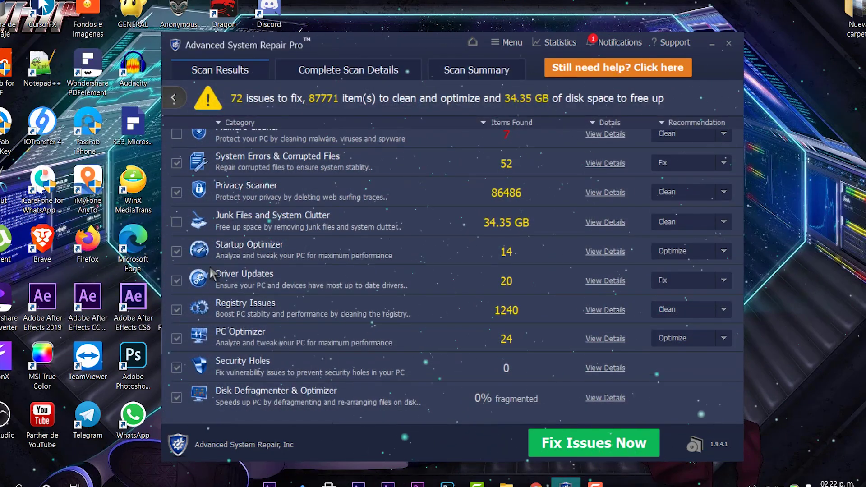
left_click(593, 443)
left_click(569, 324)
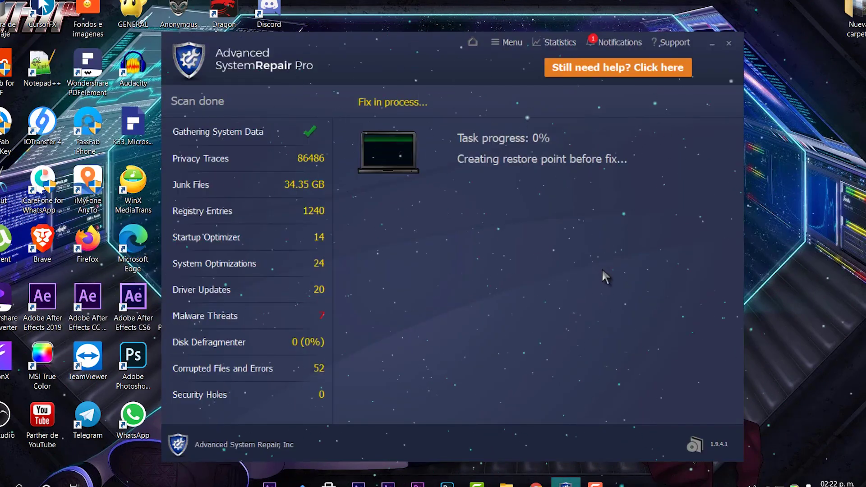
left_click(526, 276)
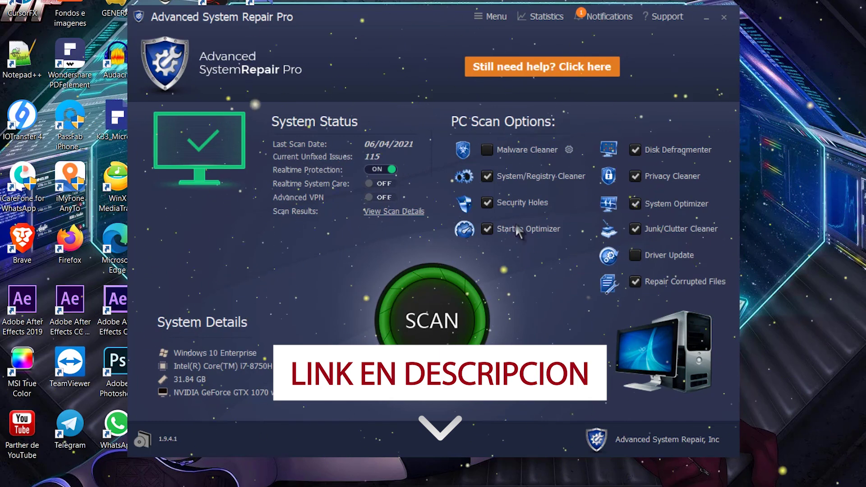
Run a new PC scan with Startup Optimizer included and Malware Cleaner and Driver Update left out
left_click(487, 229)
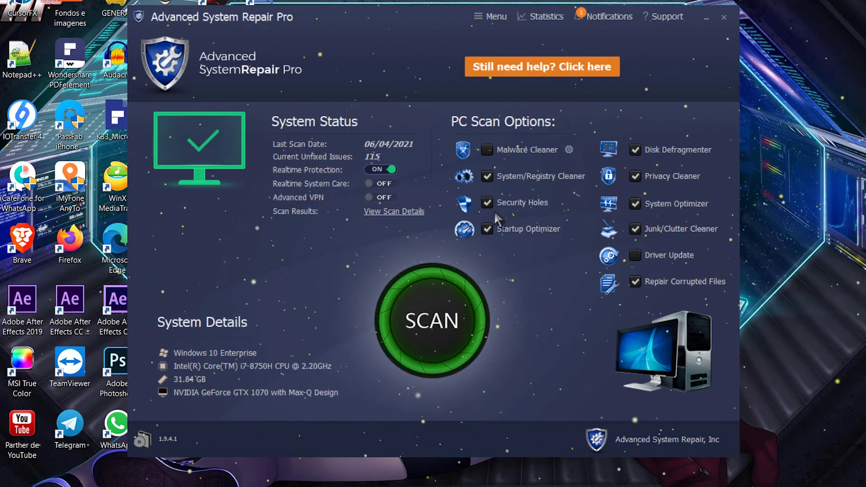
left_click(465, 363)
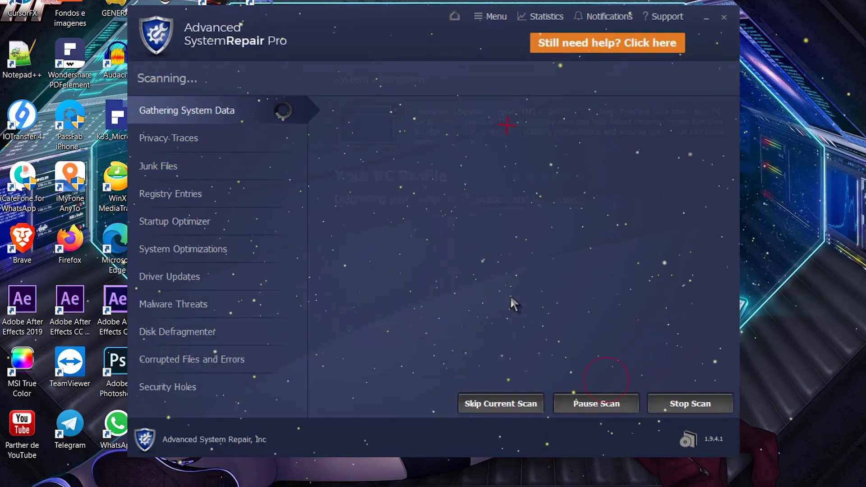